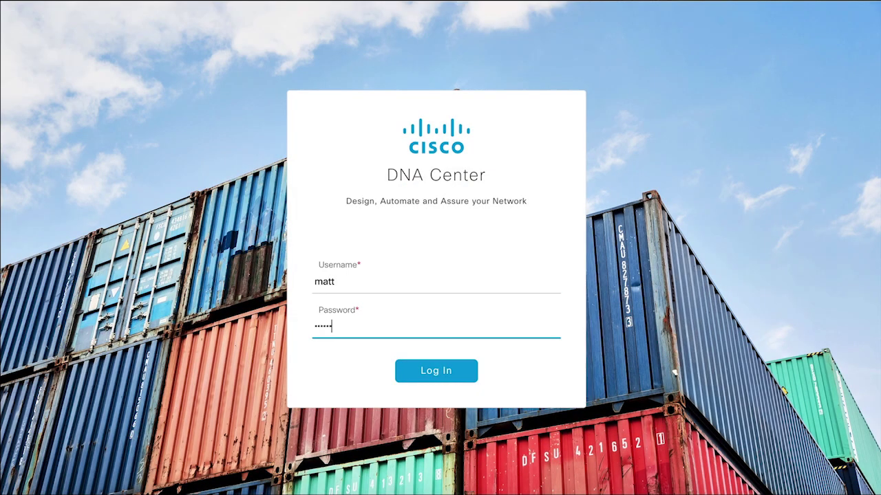
Step: Log in with the entered credentials and open the Assurance overall health overview
{"action": "key", "text": "Return"}
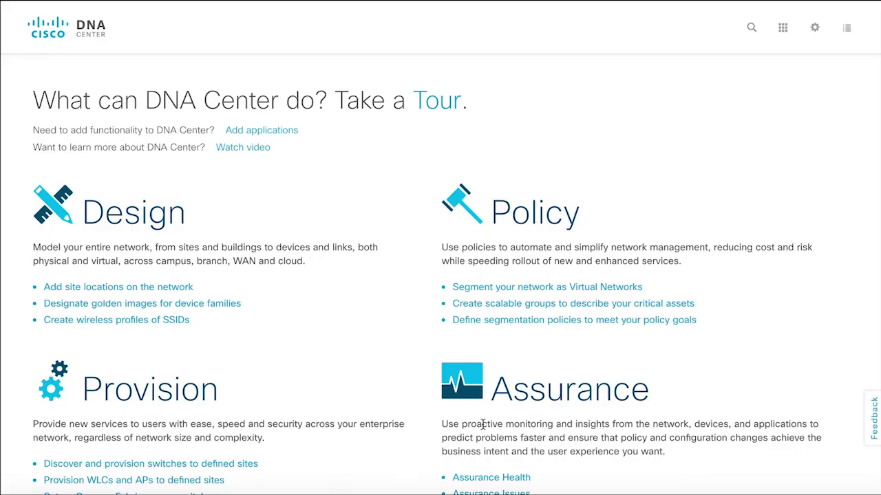
{"action": "left_click", "coordinate": [521, 405]}
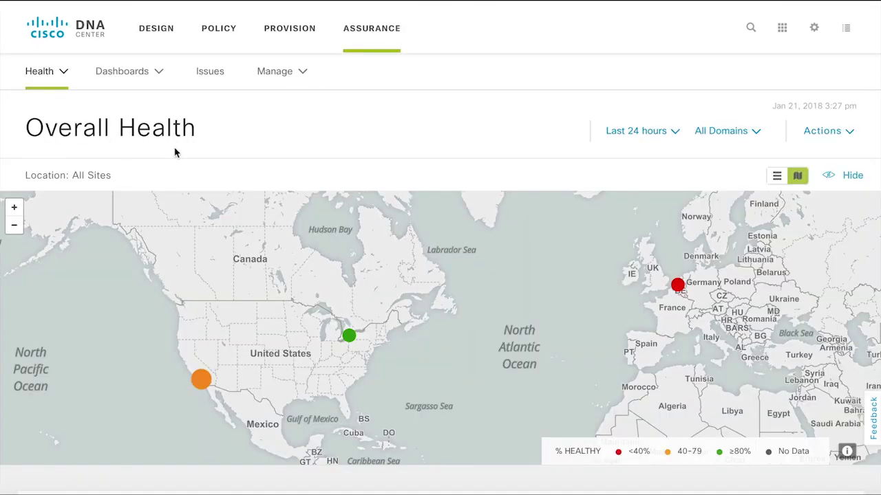
Step: Review the network device and client health categories in the Overall Health Summary
{"action": "scroll", "coordinate": [175, 153], "scroll_direction": "down", "scroll_amount": 5}
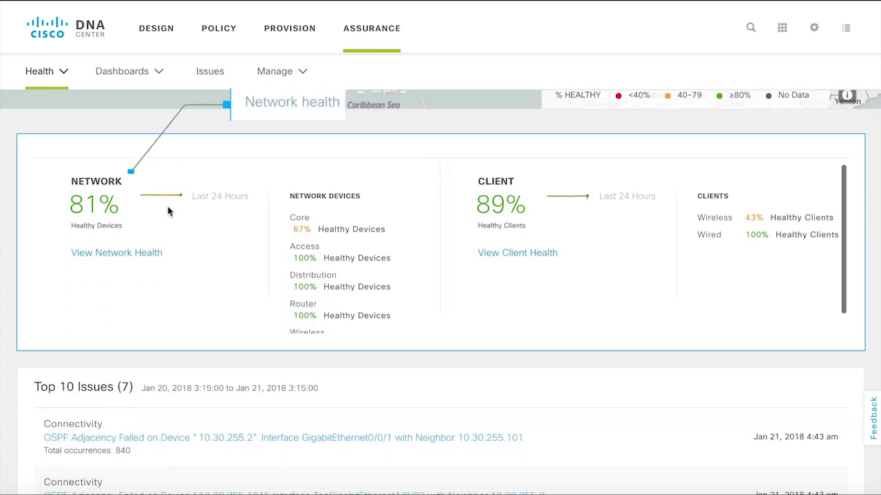
{"action": "scroll", "coordinate": [167, 211], "scroll_direction": "up", "scroll_amount": 1}
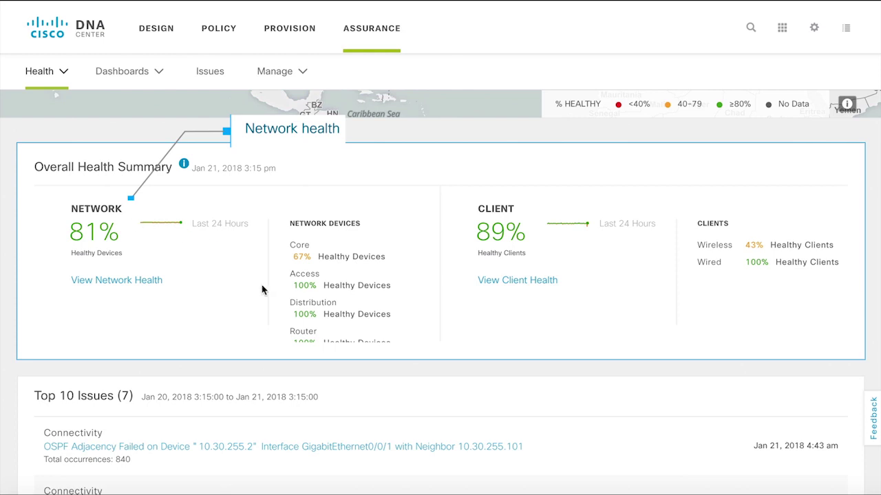
{"action": "scroll", "coordinate": [275, 283], "scroll_direction": "down", "scroll_amount": 1}
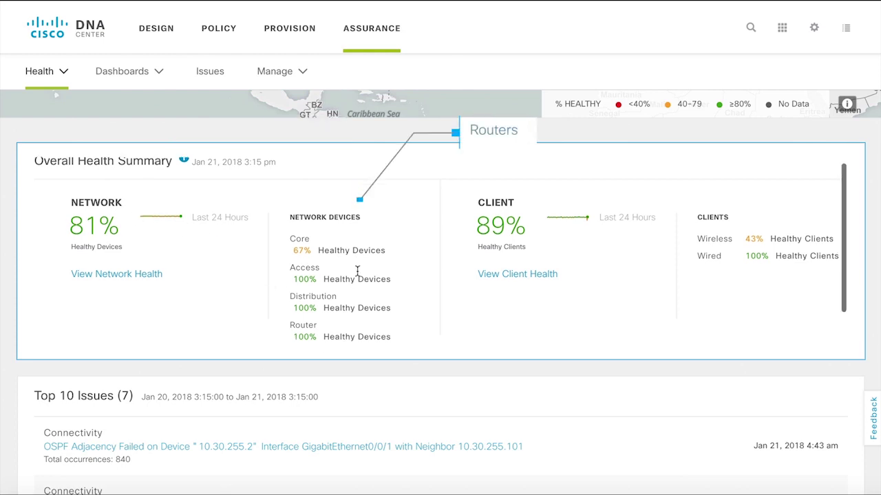
{"action": "scroll", "coordinate": [423, 300], "scroll_direction": "down", "scroll_amount": 3}
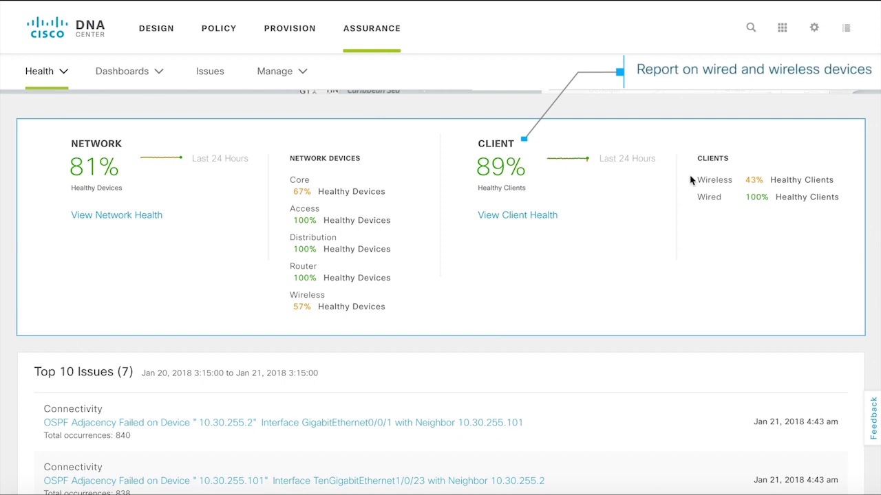
{"action": "scroll", "coordinate": [726, 184], "scroll_direction": "up", "scroll_amount": 5}
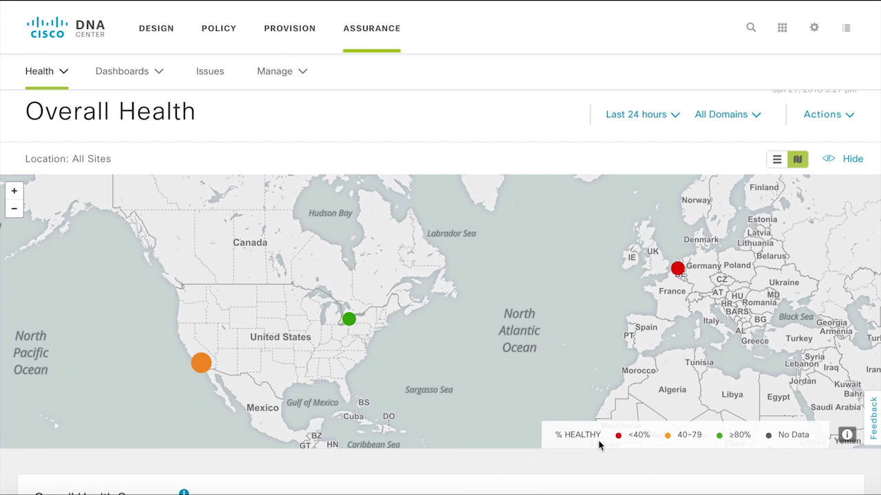
Step: Check the site markers on the health map, zoom into the California sites and open the Santa Monica health details
{"action": "left_click", "coordinate": [349, 319]}
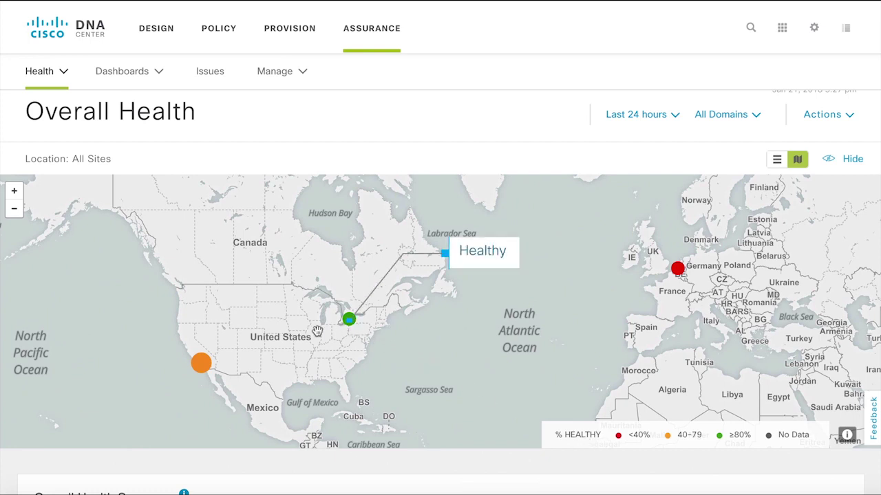
{"action": "left_click", "coordinate": [200, 363]}
{"action": "left_click", "coordinate": [678, 269]}
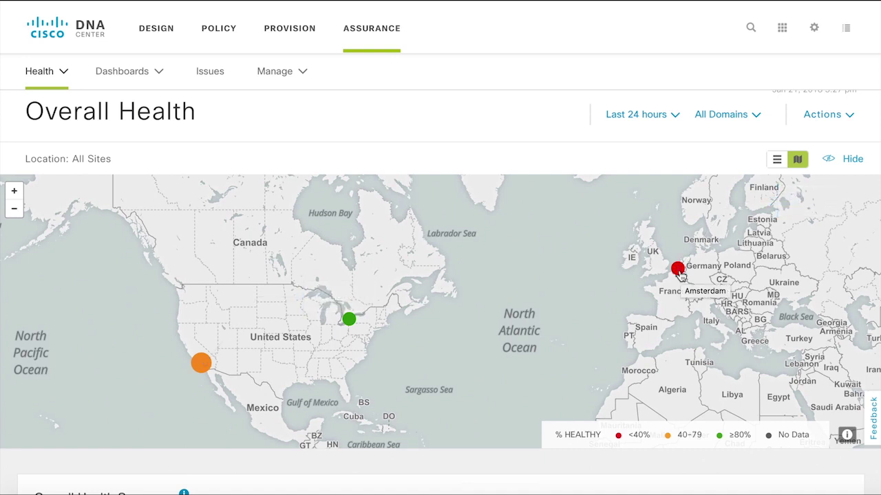
{"action": "left_click", "coordinate": [201, 365]}
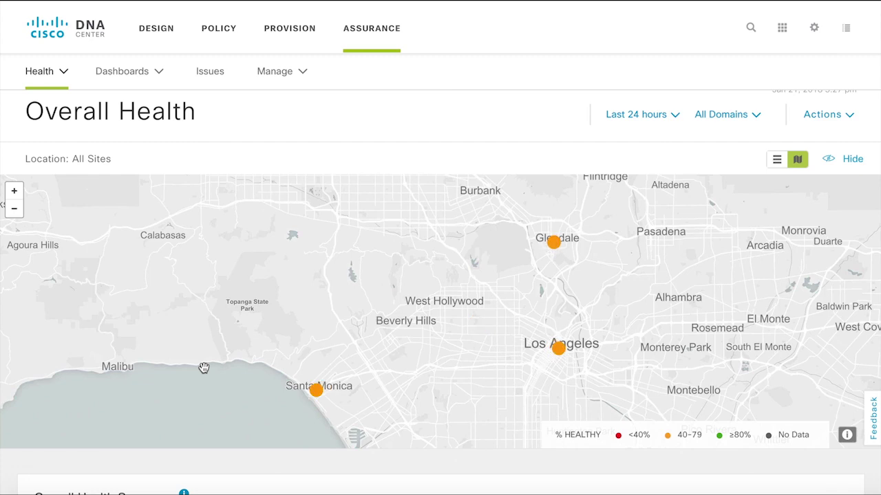
{"action": "left_click", "coordinate": [315, 391]}
Step: Open the "Wireless clients failed to connect (AP Group: LA1) - DHCP Timeout" issue, review its impact and suggested actions, and close it
{"action": "scroll", "coordinate": [860, 250], "scroll_direction": "down", "scroll_amount": 1}
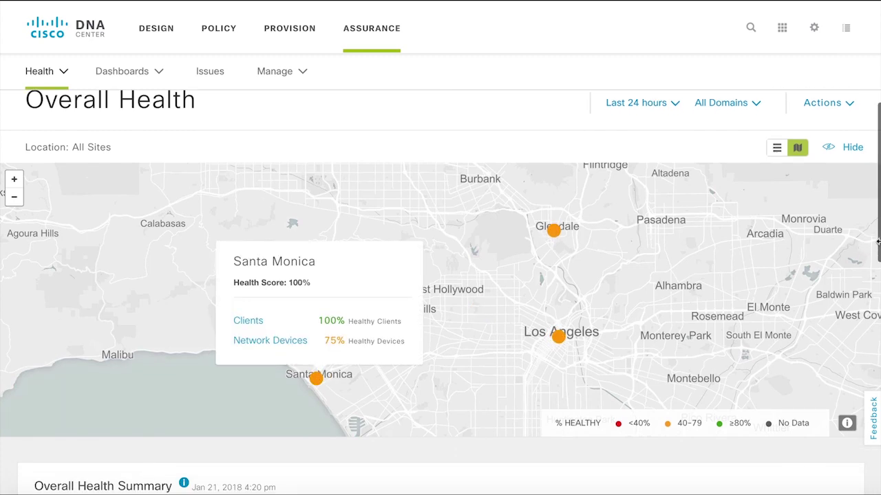
{"action": "scroll", "coordinate": [860, 250], "scroll_direction": "down", "scroll_amount": 5}
{"action": "scroll", "coordinate": [865, 419], "scroll_direction": "down", "scroll_amount": 1}
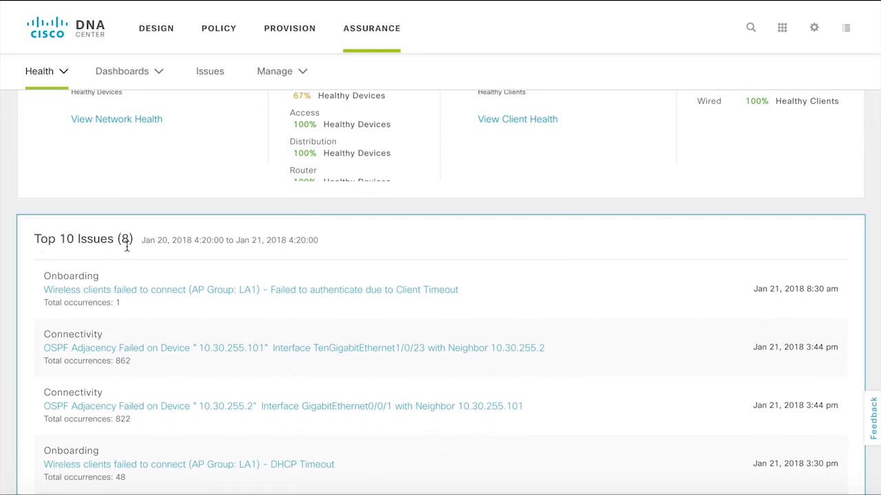
{"action": "left_click", "coordinate": [107, 464]}
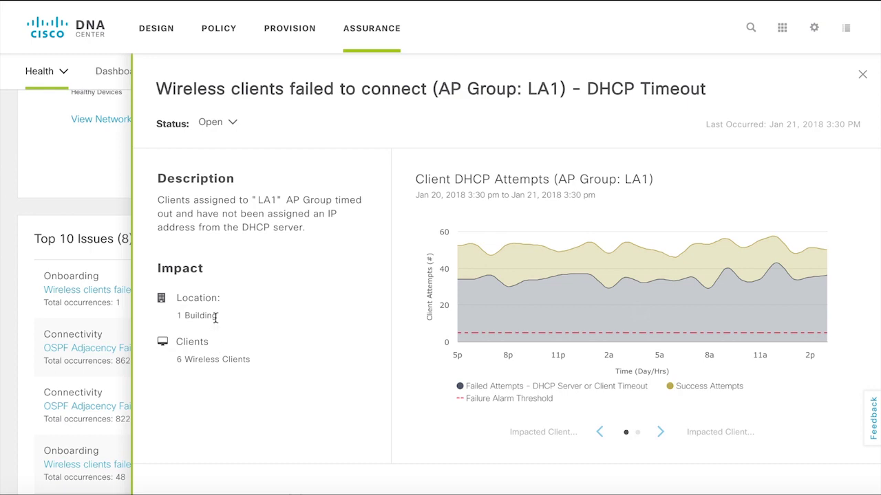
{"action": "scroll", "coordinate": [215, 316], "scroll_direction": "down", "scroll_amount": 5}
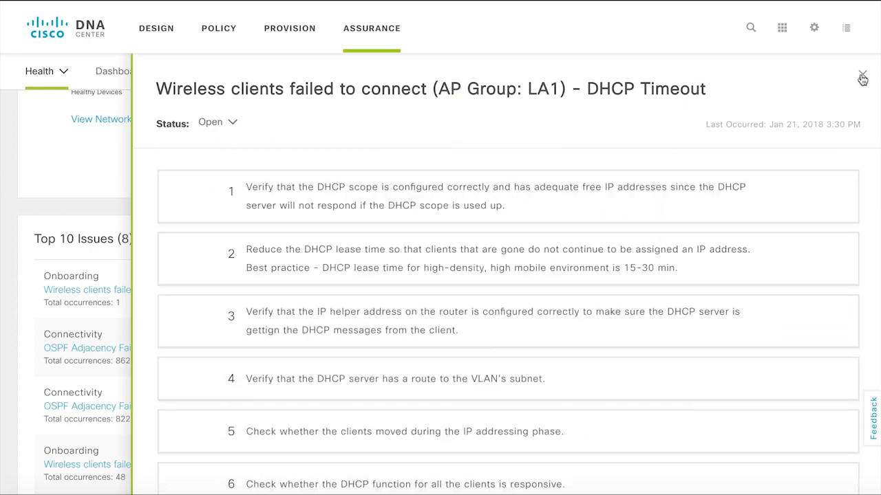
{"action": "left_click", "coordinate": [862, 76]}
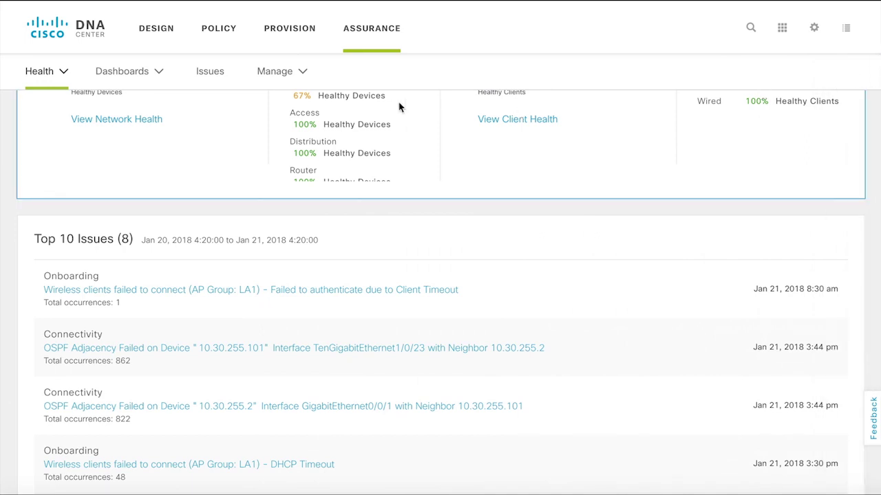
Step: Open the Network Health page and examine the Network Health Summary for all sites
{"action": "left_click", "coordinate": [61, 71]}
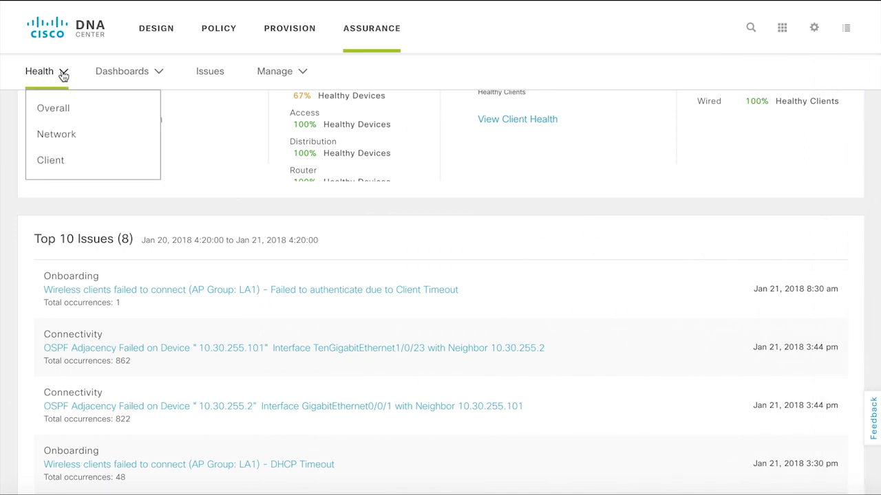
{"action": "left_click", "coordinate": [68, 142]}
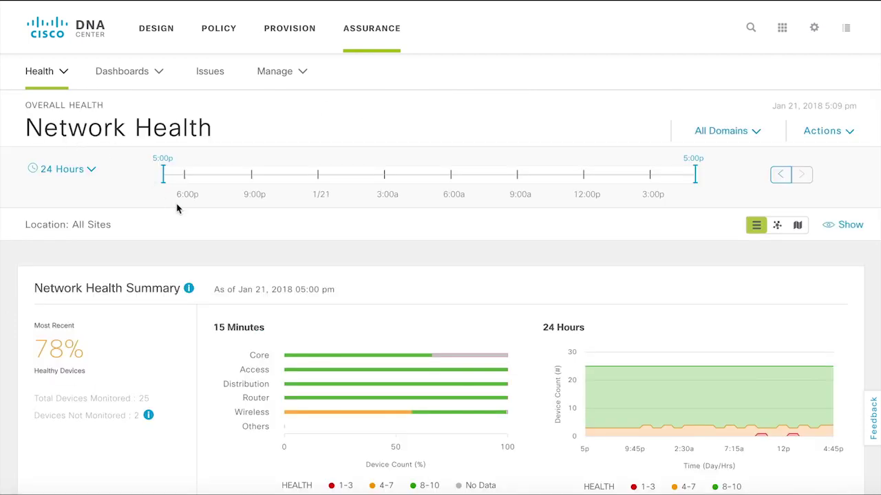
{"action": "scroll", "coordinate": [482, 425], "scroll_direction": "down", "scroll_amount": 4}
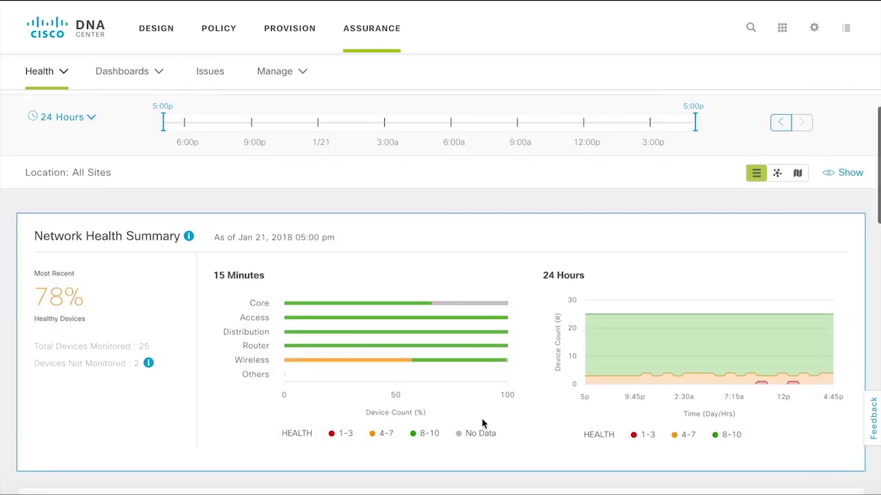
Step: Examine Network Health by Device Role/Type for wireless devices, covering System Health and Data Plane Connectivity
{"action": "scroll", "coordinate": [481, 423], "scroll_direction": "down", "scroll_amount": 1}
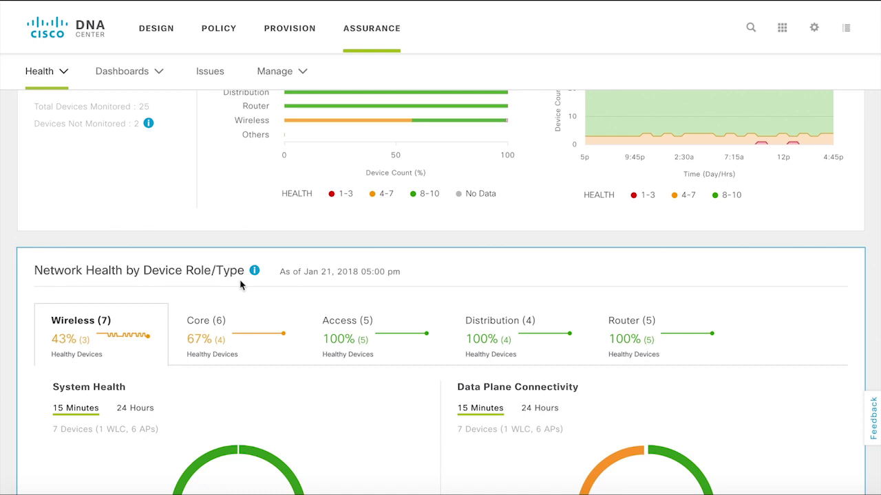
{"action": "scroll", "coordinate": [241, 285], "scroll_direction": "down", "scroll_amount": 1}
{"action": "scroll", "coordinate": [241, 285], "scroll_direction": "down", "scroll_amount": 1}
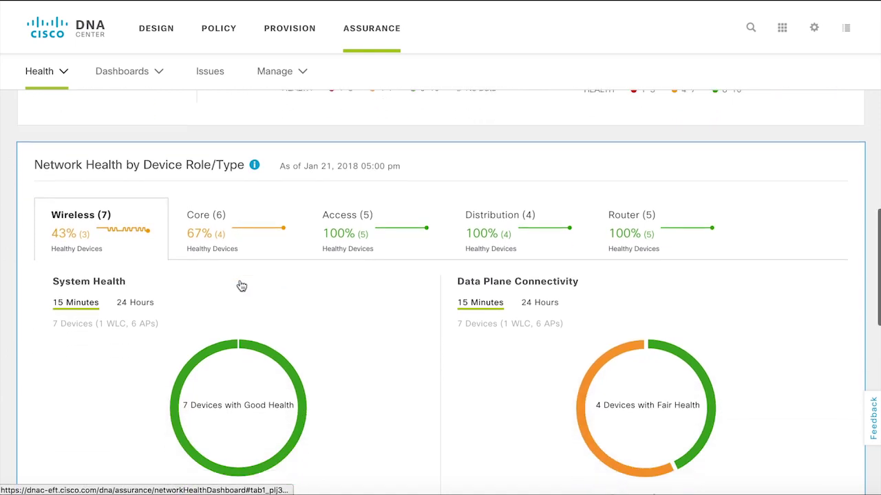
{"action": "scroll", "coordinate": [241, 285], "scroll_direction": "down", "scroll_amount": 1}
{"action": "scroll", "coordinate": [241, 285], "scroll_direction": "down", "scroll_amount": 1}
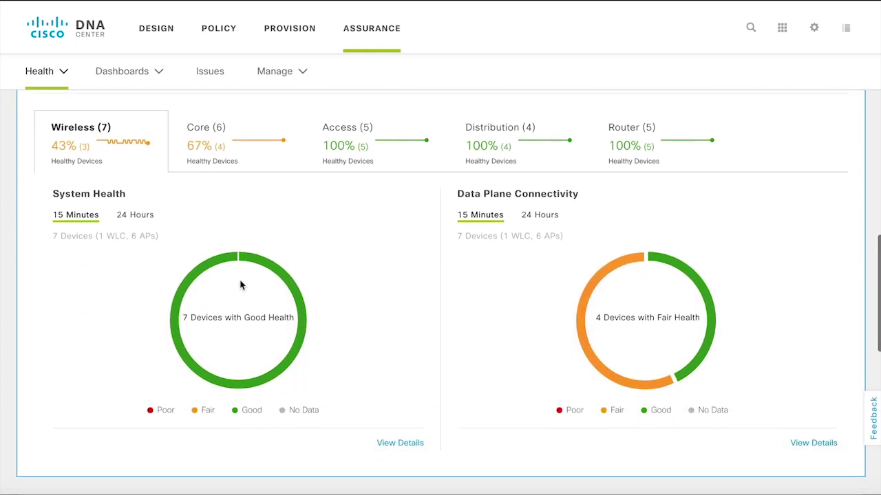
{"action": "mouse_move", "coordinate": [303, 321]}
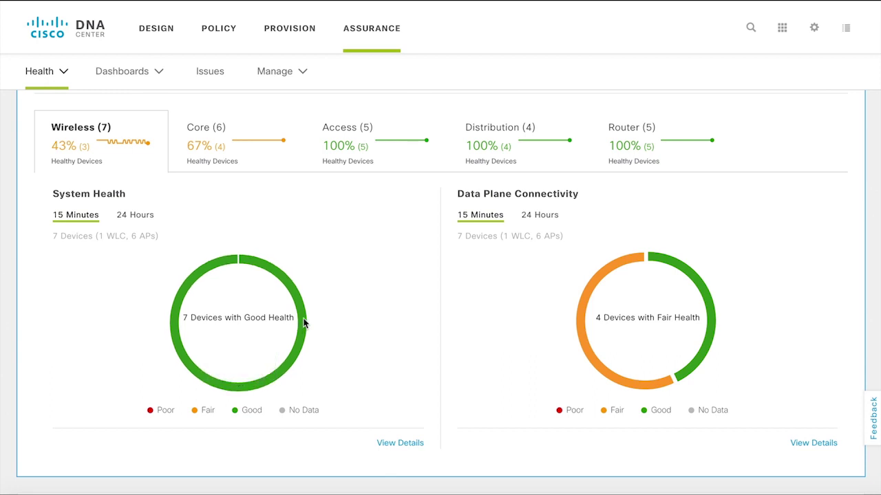
{"action": "scroll", "coordinate": [302, 322], "scroll_direction": "down", "scroll_amount": 3}
Step: Open the Client Health page and review the Client Health Summary, onboarding times and connectivity charts
{"action": "left_click", "coordinate": [63, 73]}
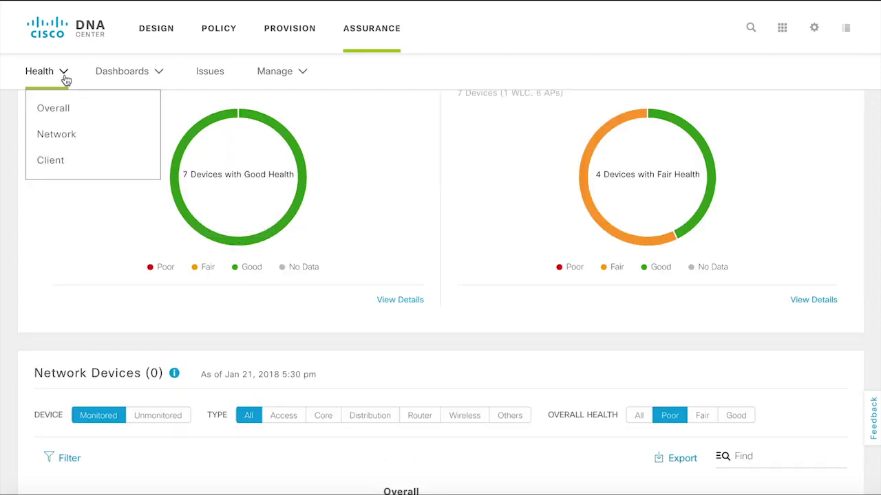
{"action": "left_click", "coordinate": [59, 167]}
{"action": "scroll", "coordinate": [56, 164], "scroll_direction": "down", "scroll_amount": 1}
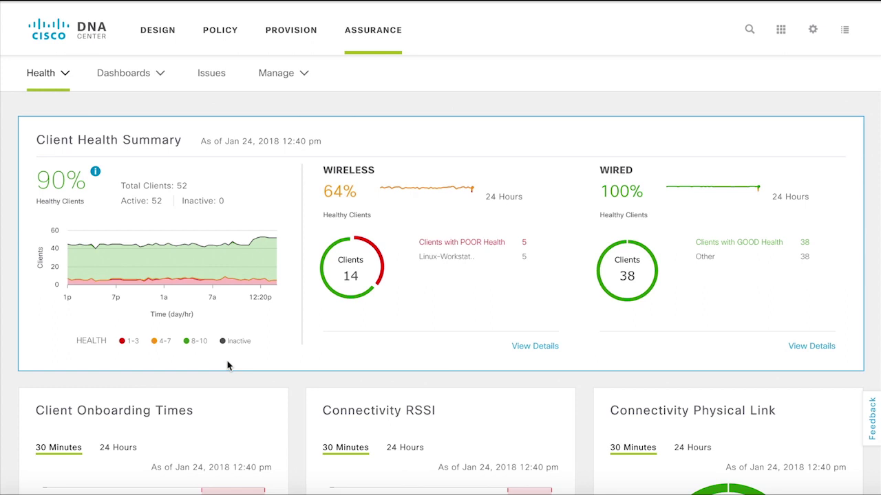
{"action": "scroll", "coordinate": [230, 365], "scroll_direction": "down", "scroll_amount": 3}
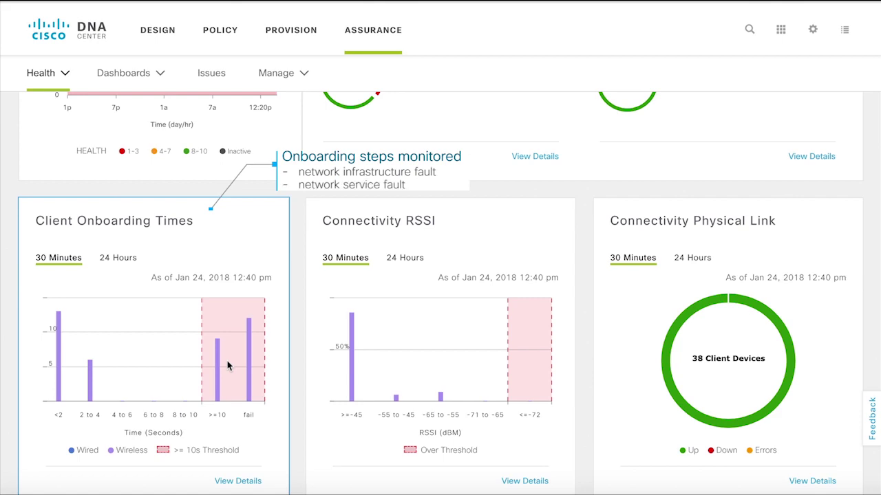
Step: Examine the wireless entries in the Client Devices table across to the VLAN ID and SSID columns
{"action": "scroll", "coordinate": [227, 361], "scroll_direction": "down", "scroll_amount": 5}
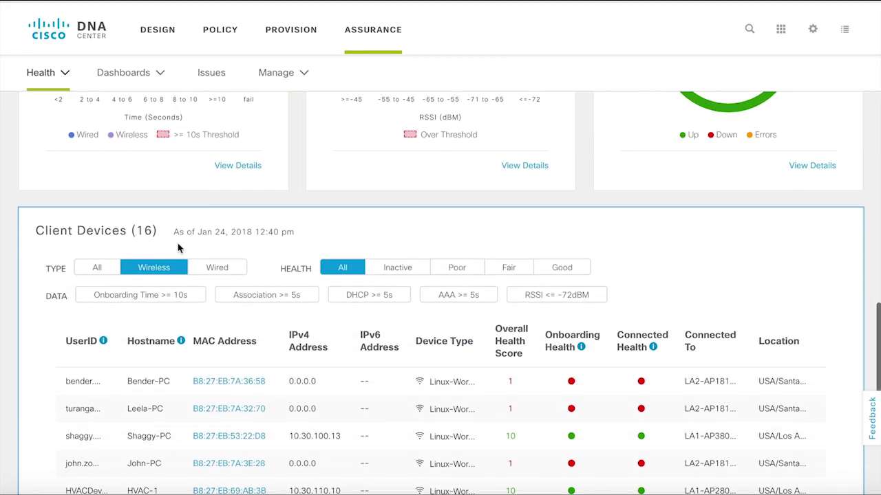
{"action": "scroll", "coordinate": [178, 248], "scroll_direction": "down", "scroll_amount": 3}
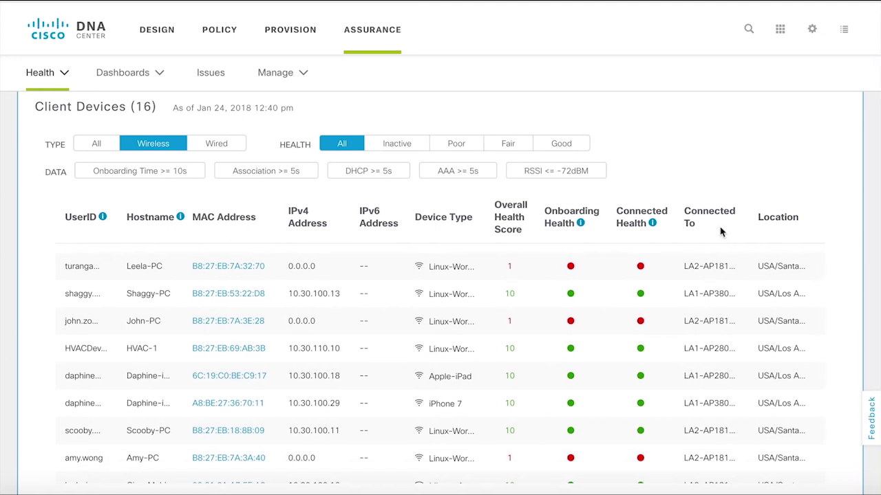
{"action": "scroll", "coordinate": [717, 257], "scroll_direction": "right", "scroll_amount": 3}
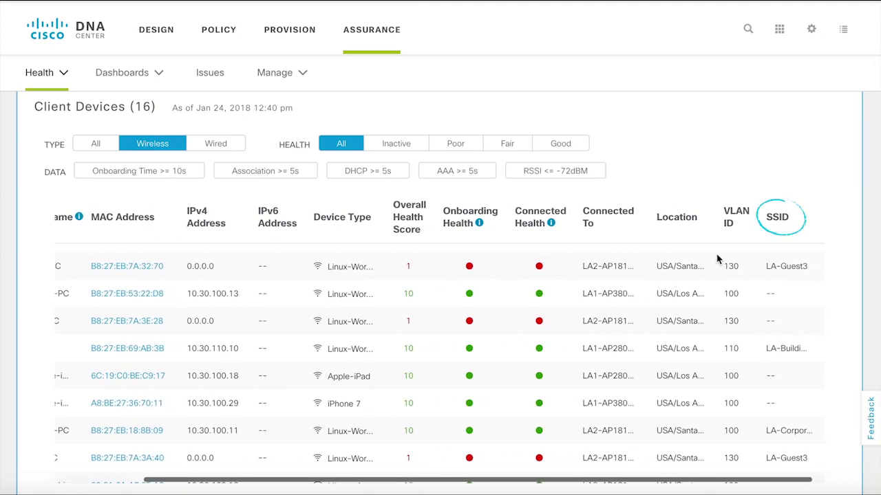